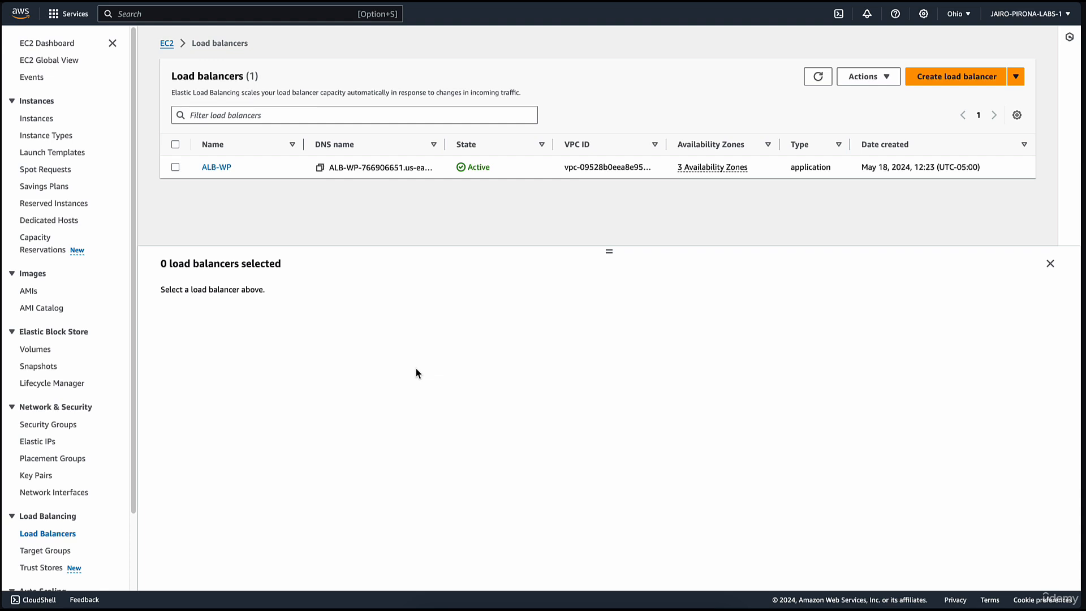
# Examine the resource map of the ALB-WP load balancer, including its listener, target group and targets.
pyautogui.click(176, 167)
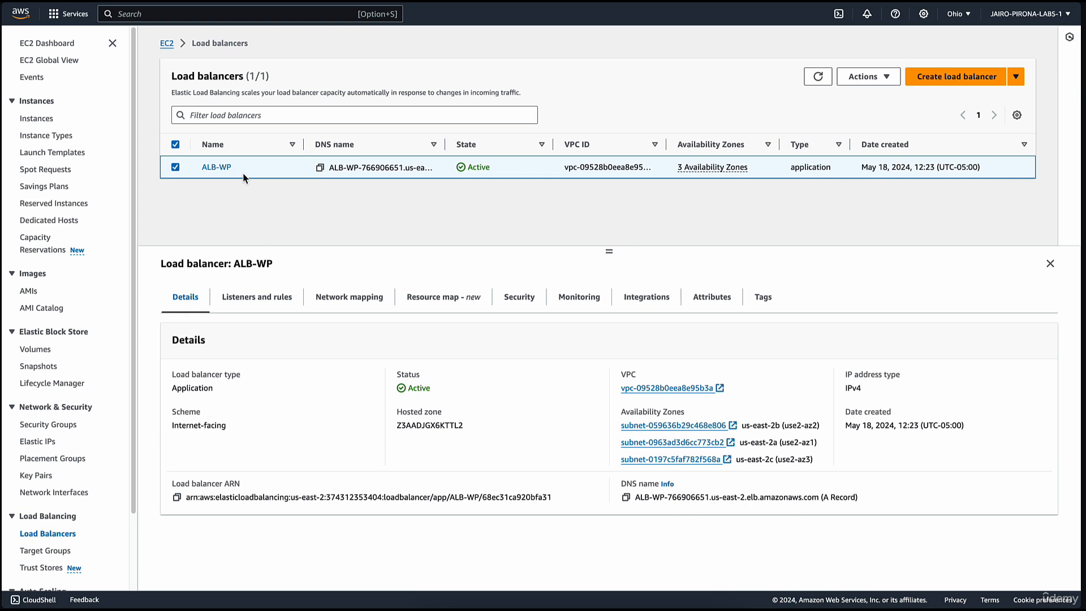
pyautogui.click(446, 299)
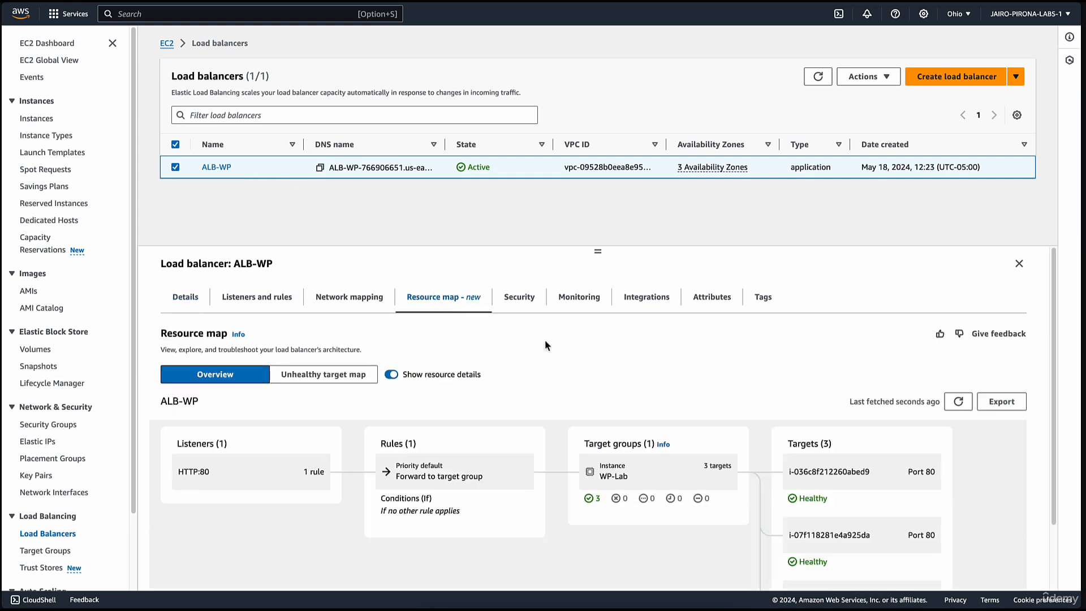
pyautogui.scroll(-3, 412, 424)
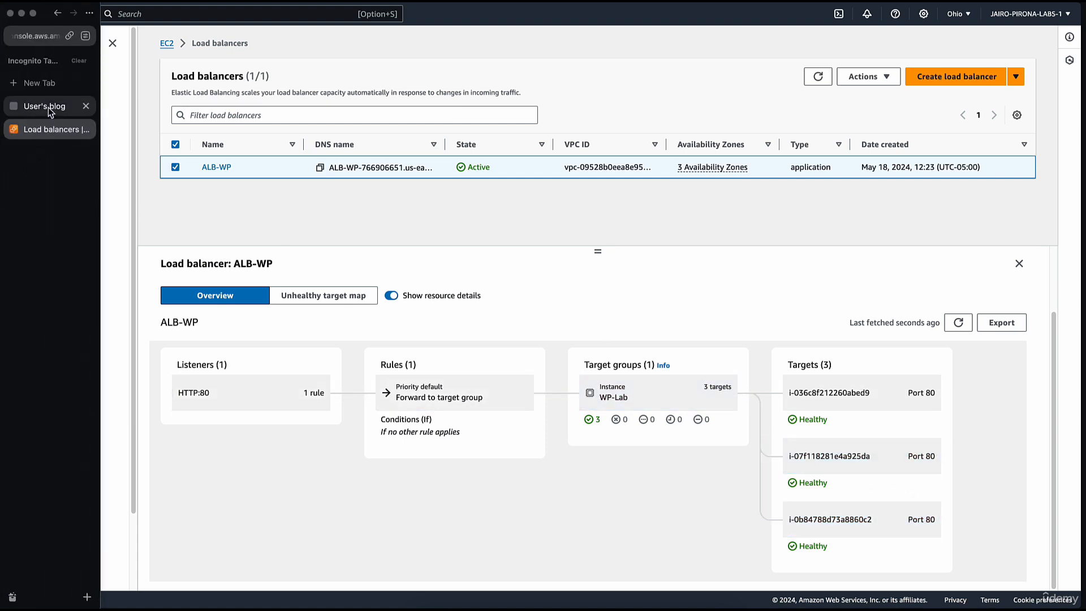
# View the User's blog page and reload it twice to check which web server responds.
pyautogui.click(46, 108)
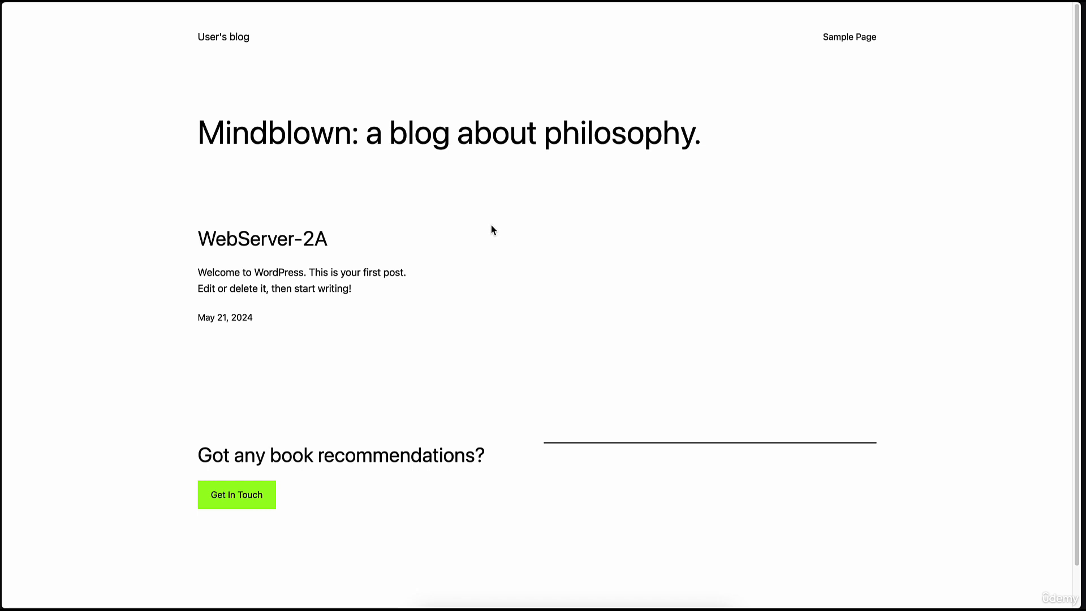
pyautogui.press('super+r')
pyautogui.press('super+r')
# Return to the load balancers page and start adding a rule to the HTTP:80 listener of ALB-WP.
pyautogui.moveTo(2, 190)
pyautogui.click(43, 133)
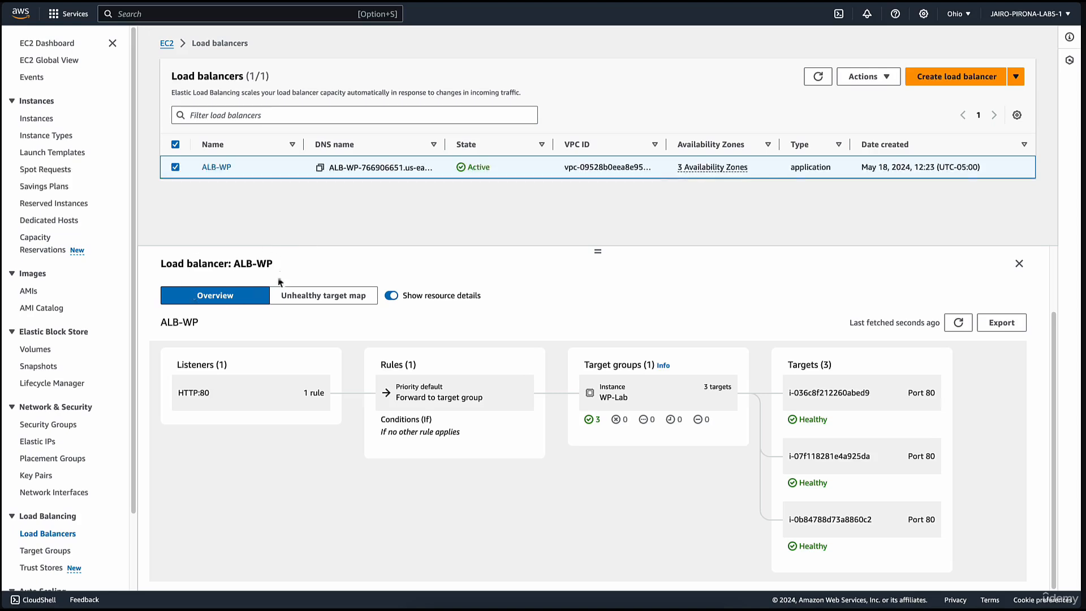
pyautogui.click(267, 300)
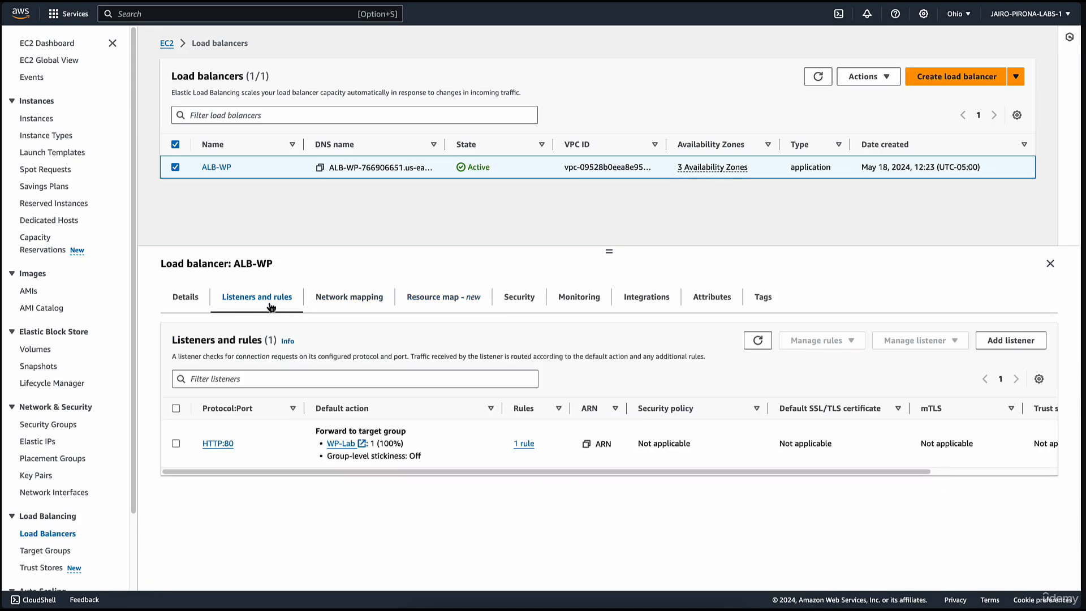
pyautogui.click(175, 443)
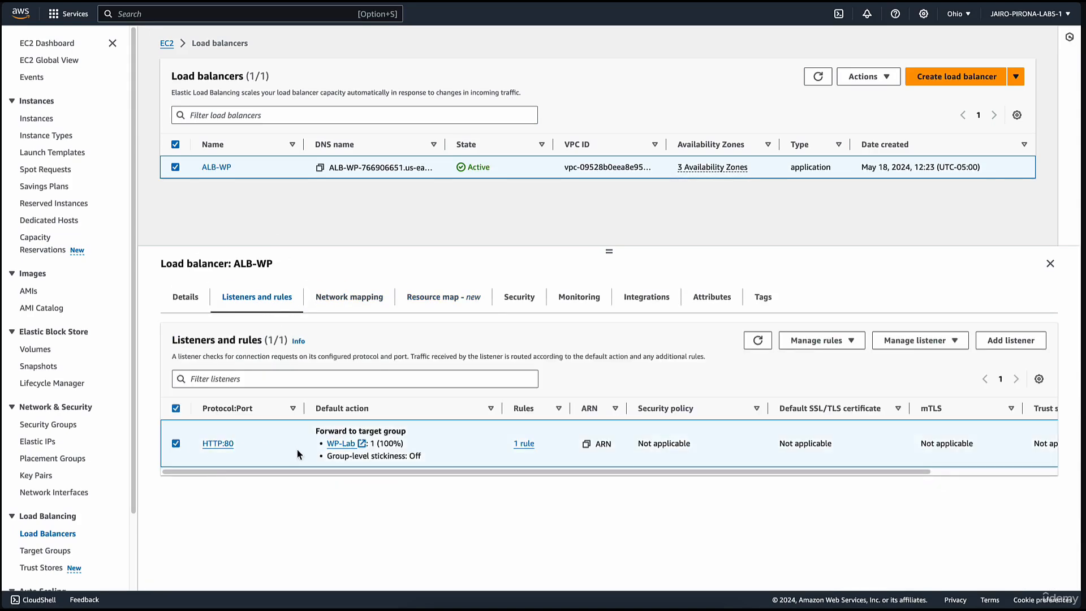
pyautogui.click(851, 341)
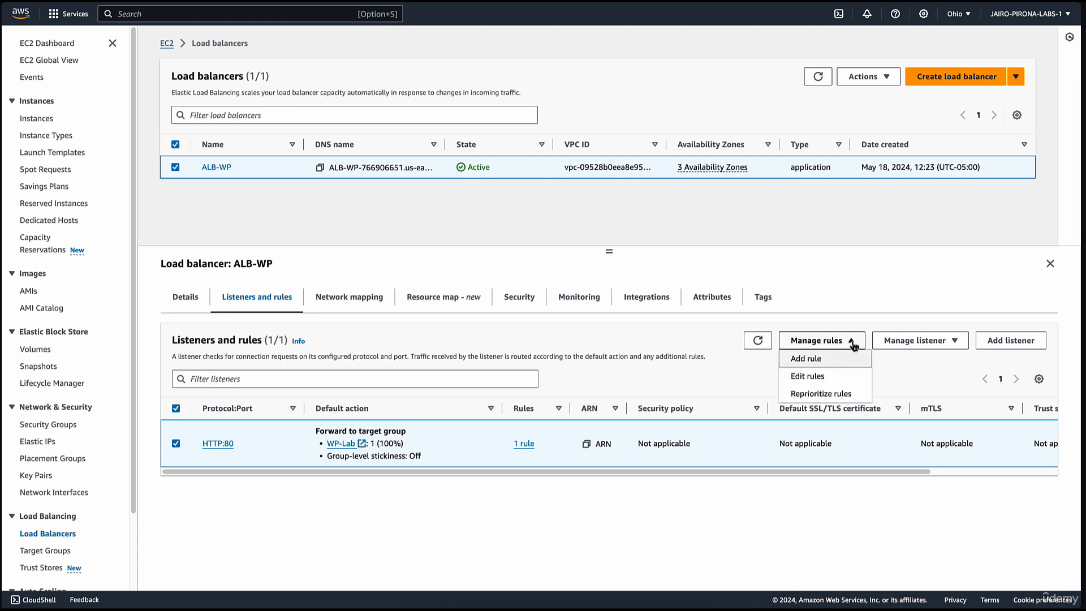
pyautogui.click(827, 360)
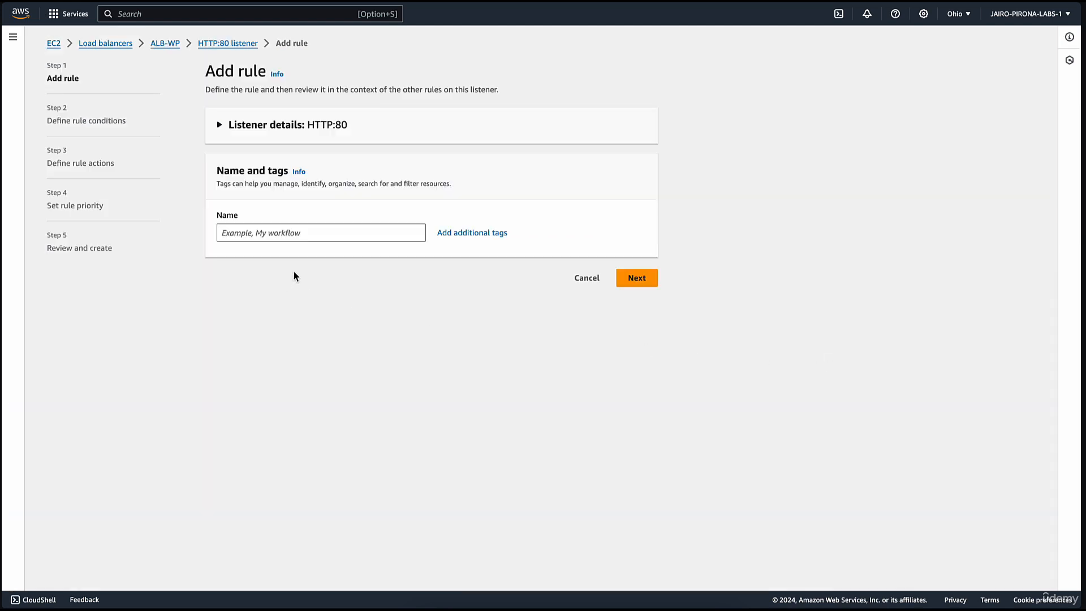
# Name the new rule source-ip and proceed to its conditions.
pyautogui.click(304, 236)
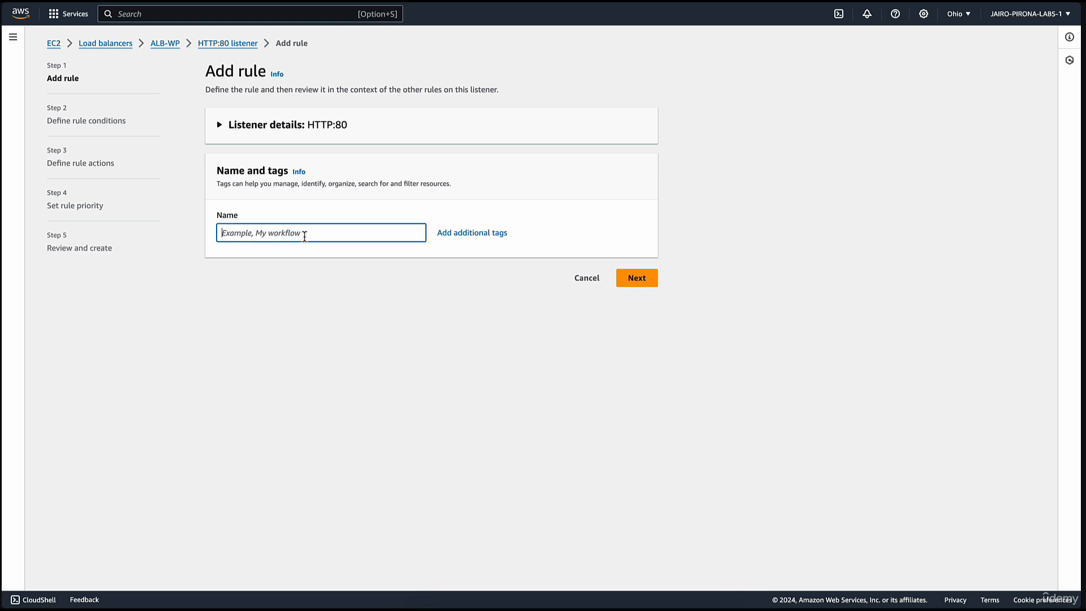
pyautogui.write('source-ip')
pyautogui.click(582, 289)
pyautogui.click(646, 281)
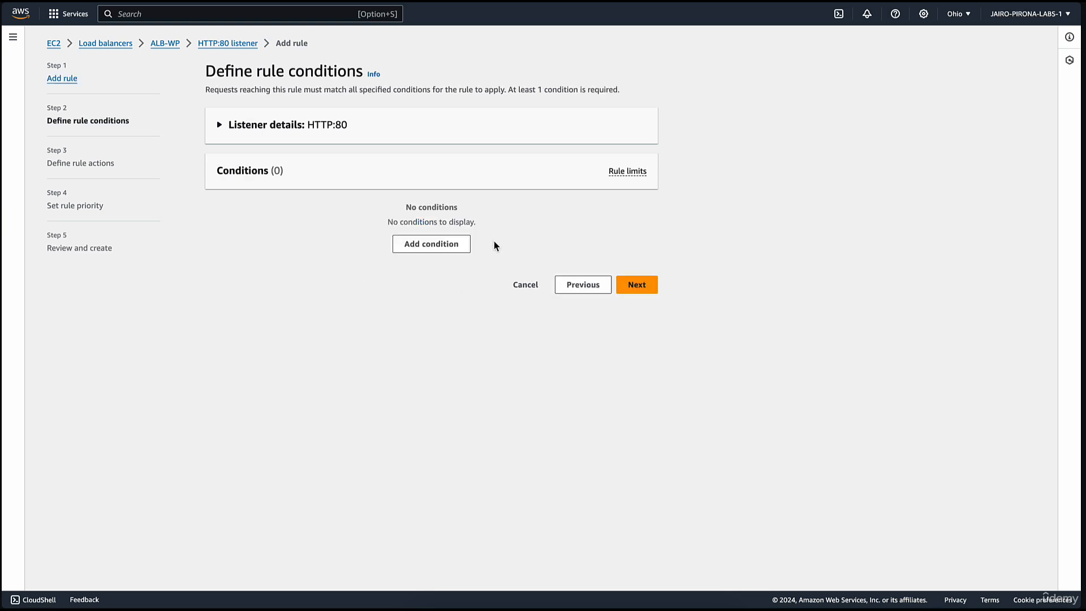
pyautogui.click(444, 247)
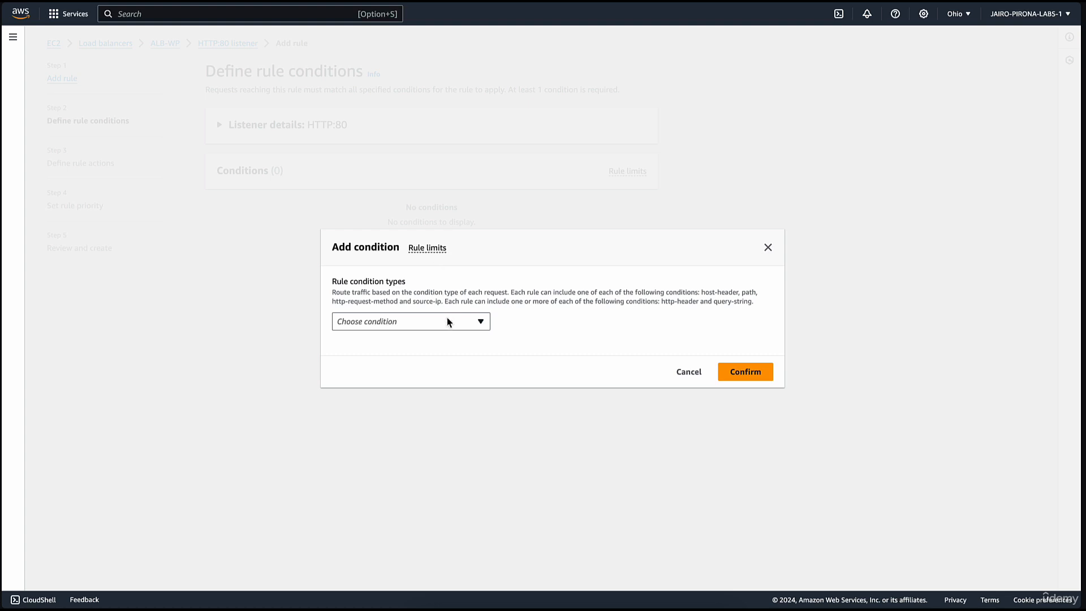
pyautogui.click(447, 322)
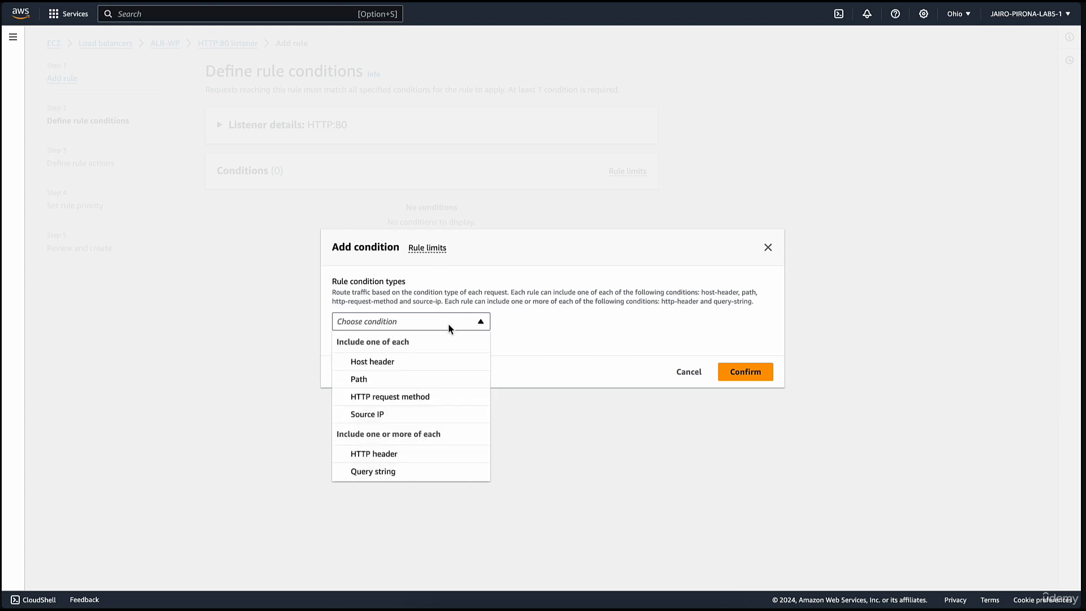
pyautogui.click(390, 418)
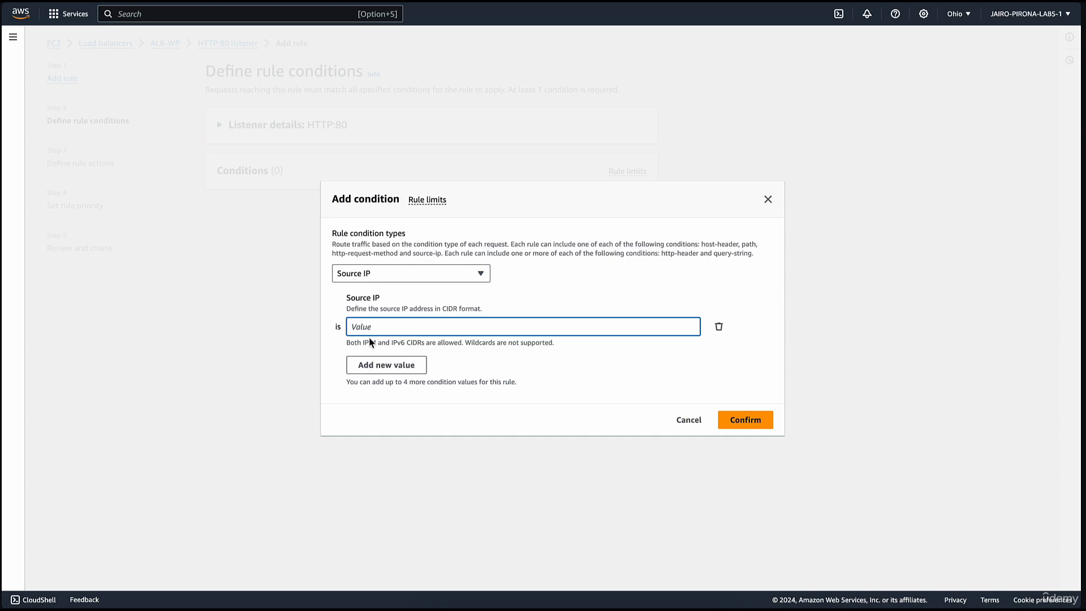
pyautogui.click(84, 124)
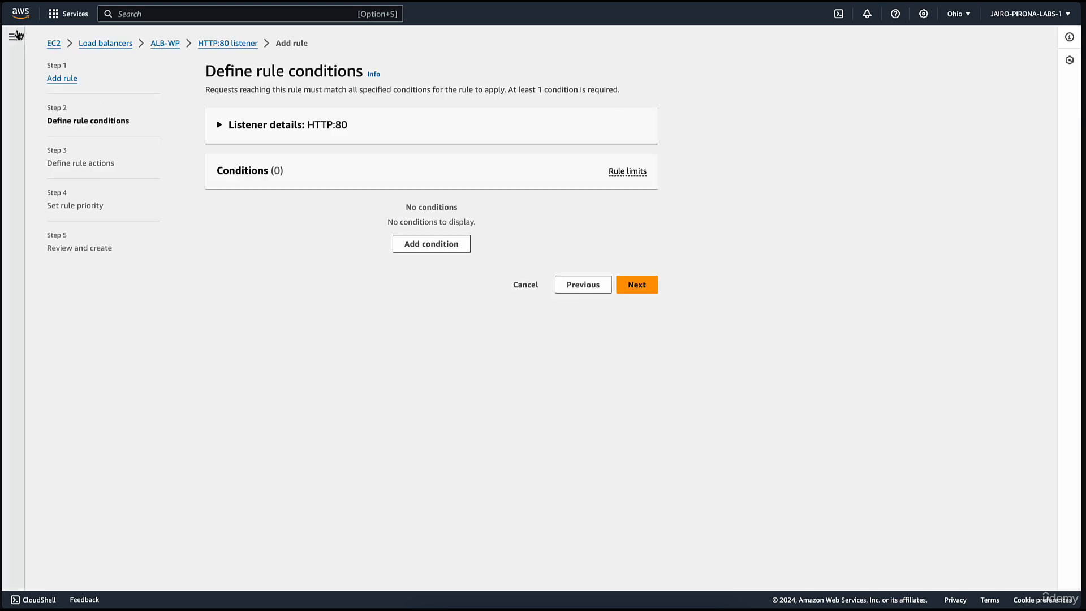
# Switch to the side-by-side Opera windows showing the blog and turn on the VPN in the private window.
pyautogui.click(22, 13)
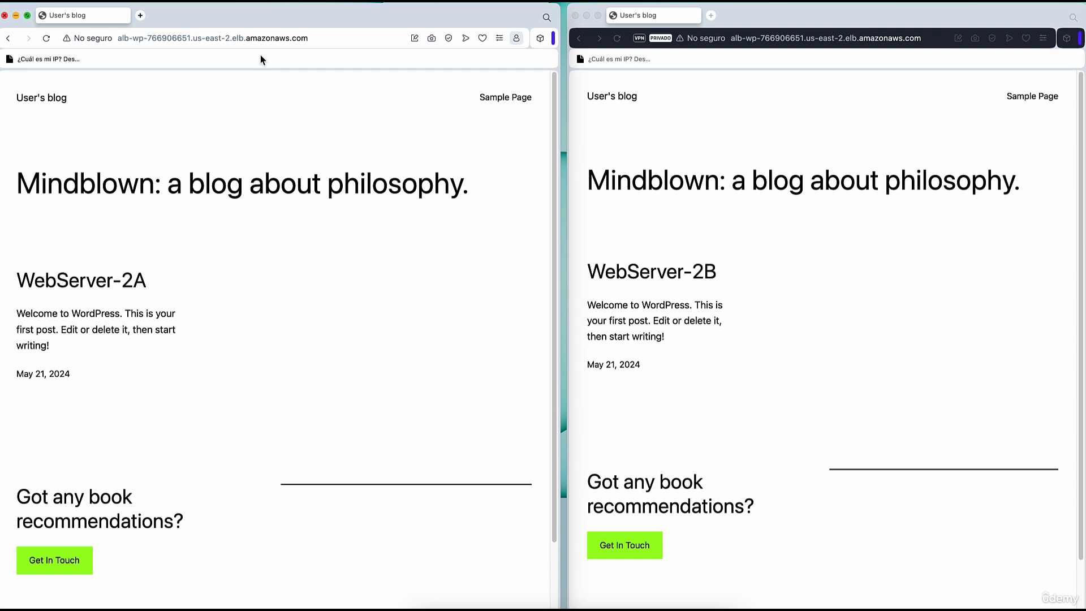
pyautogui.click(639, 38)
pyautogui.click(703, 117)
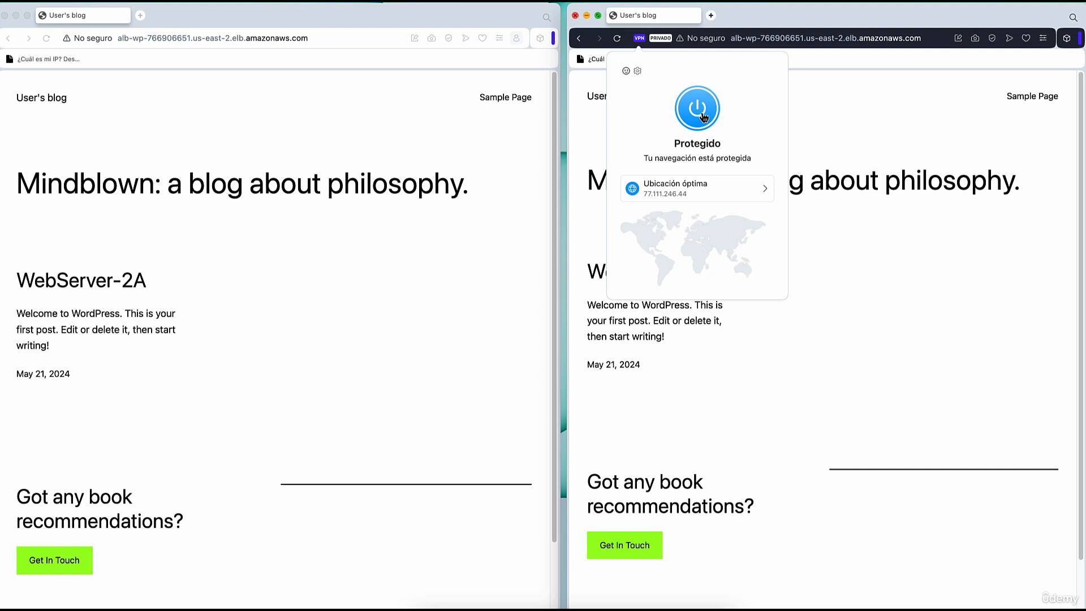
pyautogui.click(875, 215)
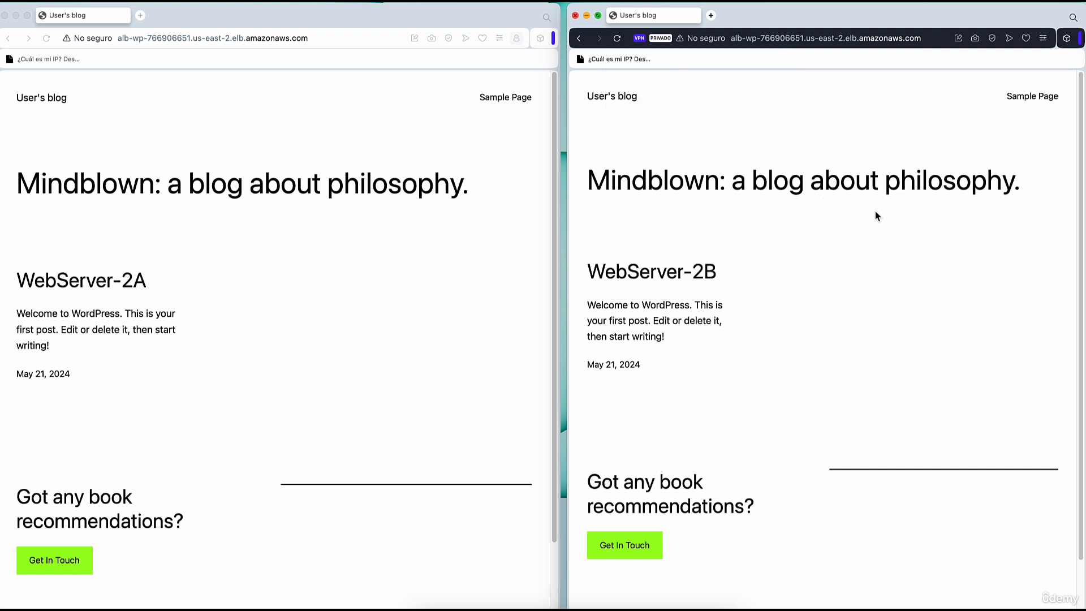
# Load the bookmarked NordVPN IP lookup page in a new tab of the private window and copy the displayed IP address.
pyautogui.keyDown('super'); pyautogui.click(604, 60); pyautogui.keyUp('super')
pyautogui.click(755, 15)
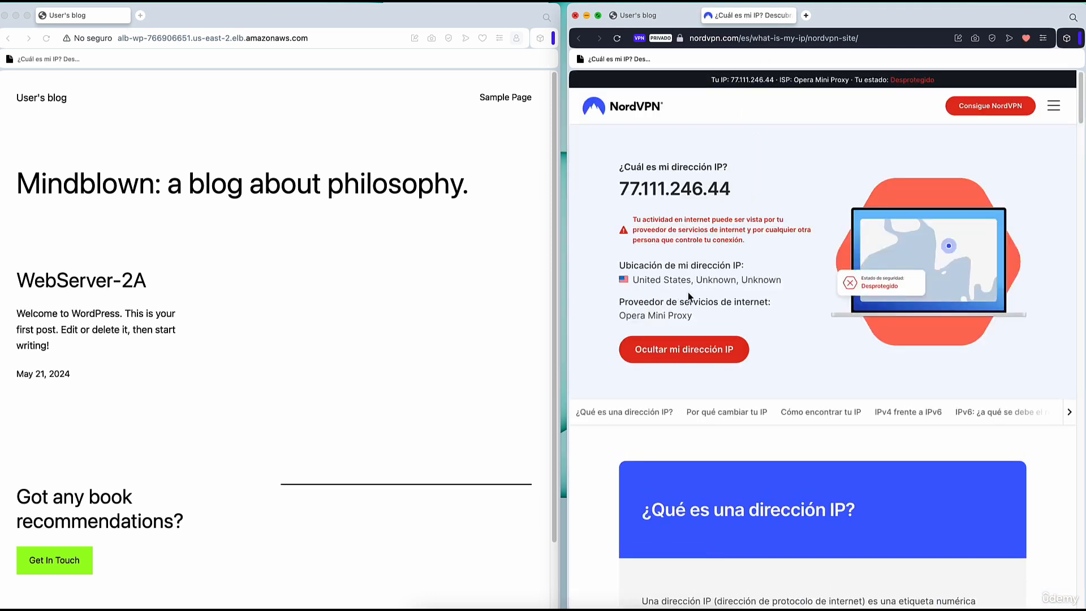
pyautogui.moveTo(620, 188); pyautogui.dragTo(730, 190)
pyautogui.press('super+c')
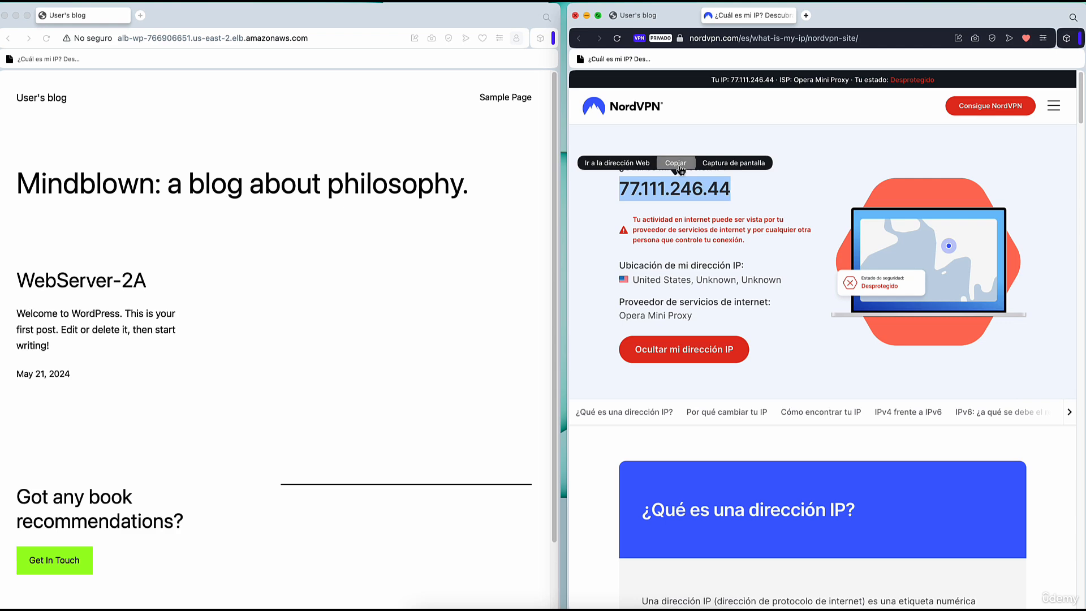
pyautogui.click(679, 169)
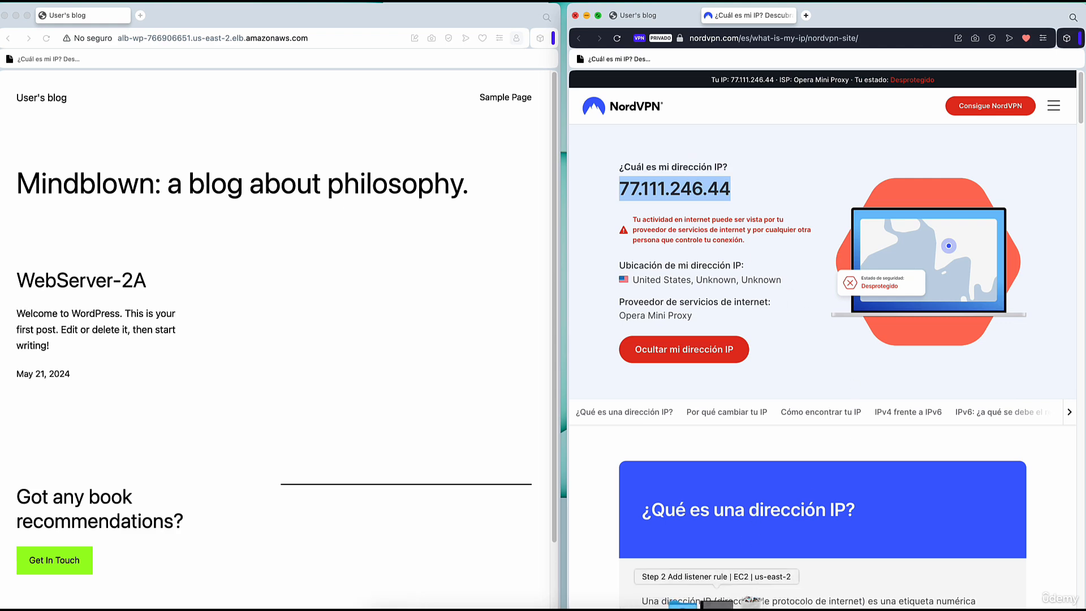
pyautogui.click(750, 602)
pyautogui.click(397, 243)
pyautogui.click(403, 325)
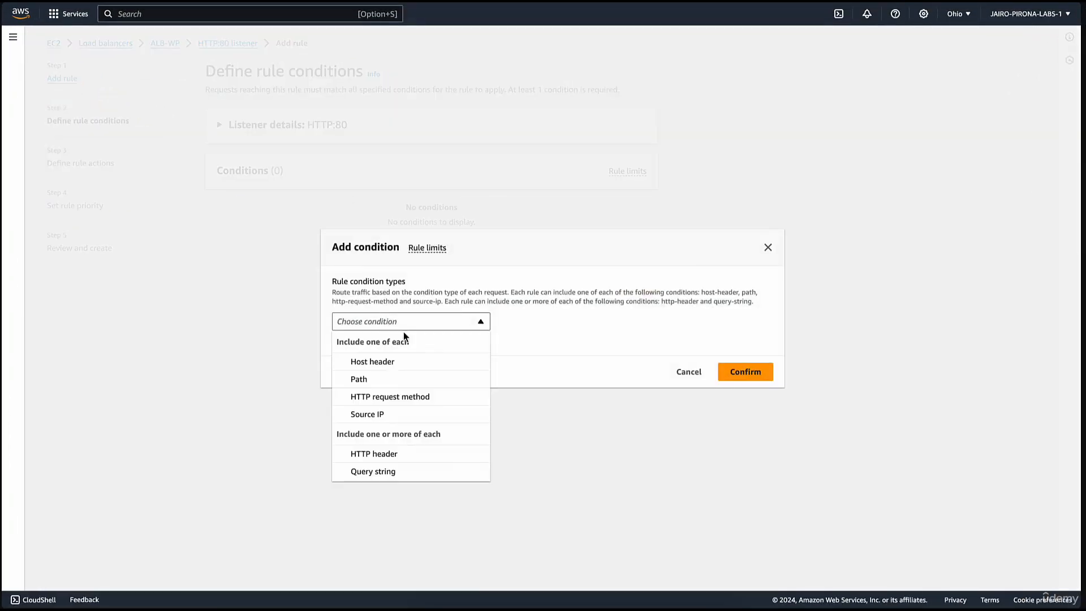
pyautogui.click(367, 414)
pyautogui.press('super+v')
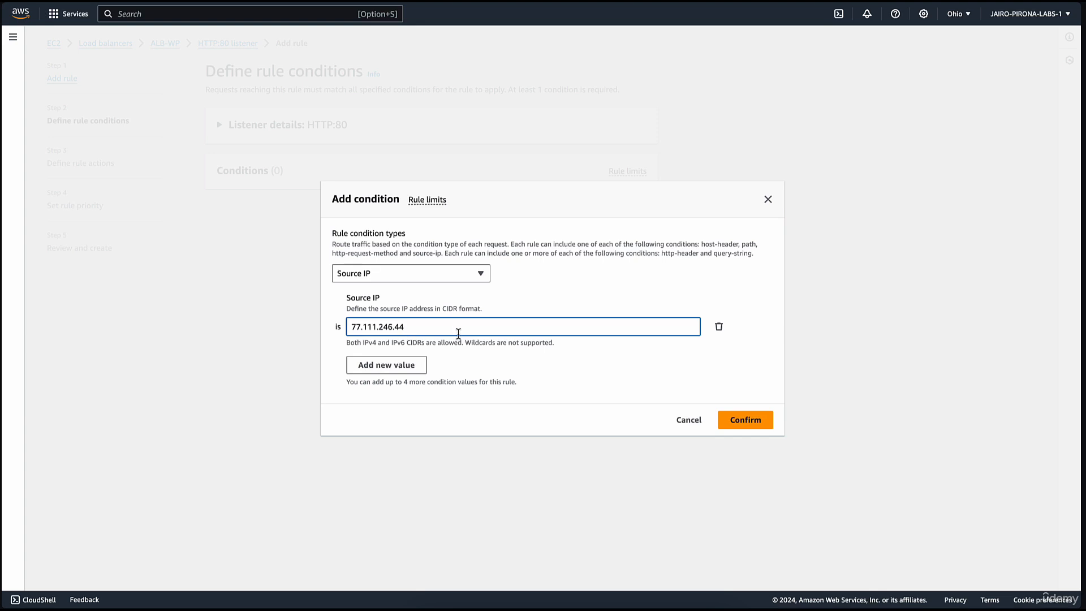
pyautogui.write('/24')
pyautogui.click(741, 421)
pyautogui.click(636, 356)
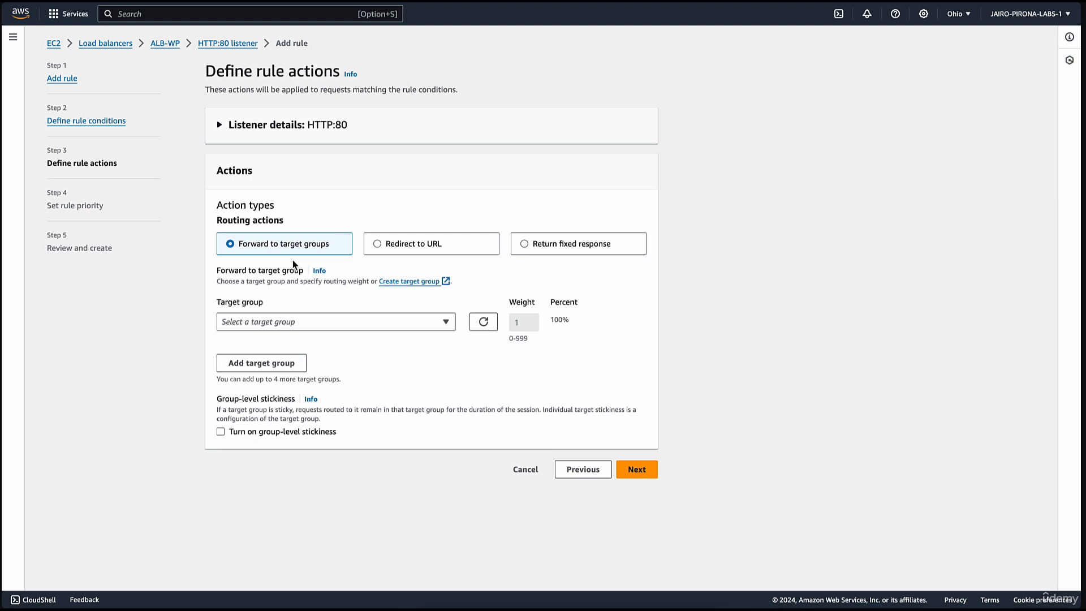
# Set the rule's routing action to return a fixed response with the content type text/html.
pyautogui.click(376, 243)
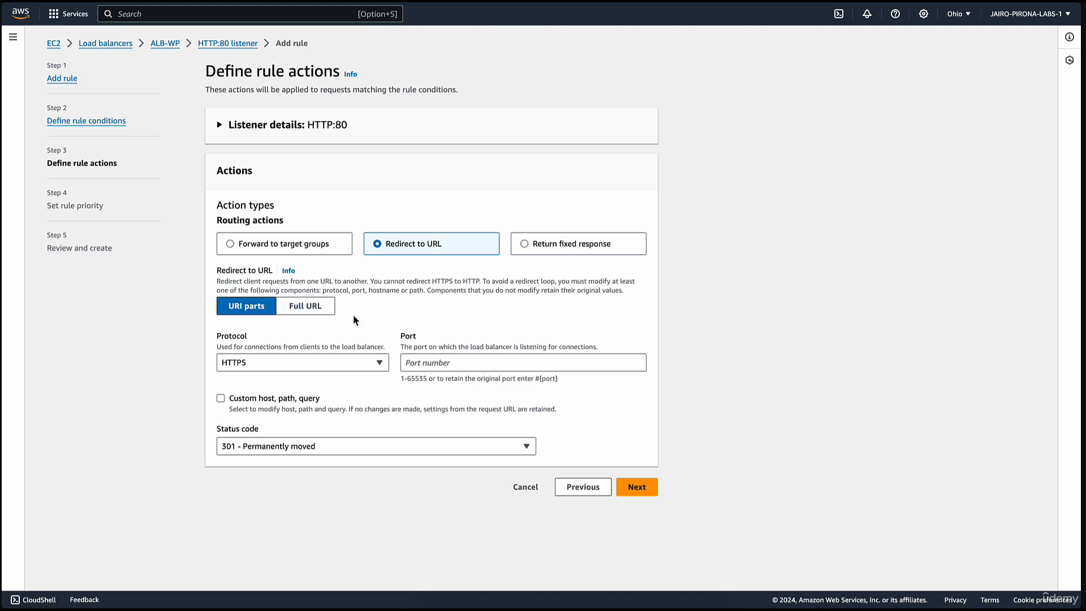
pyautogui.click(524, 243)
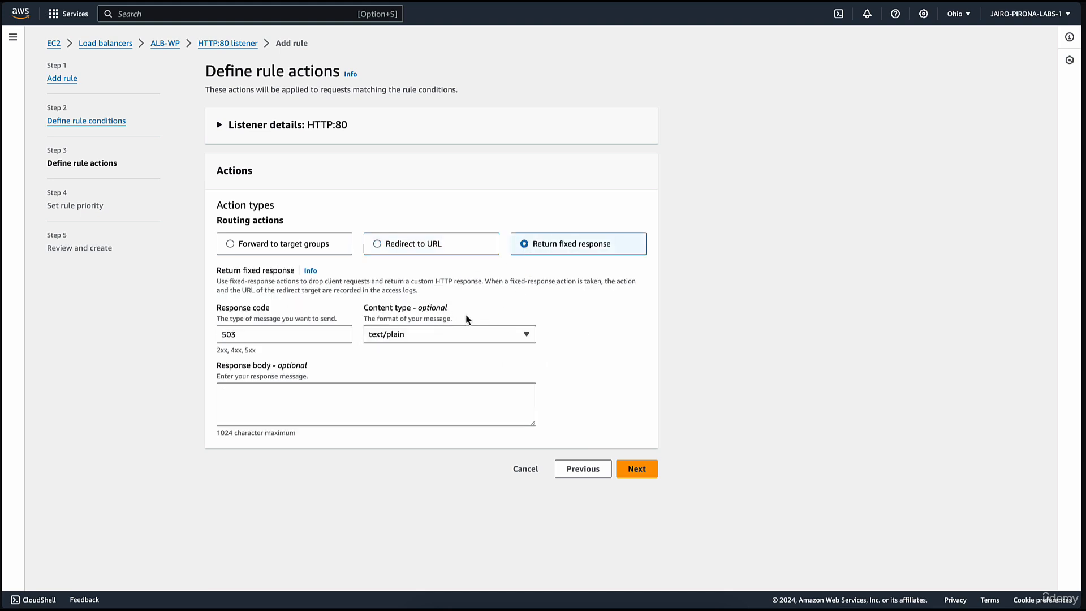
pyautogui.click(416, 335)
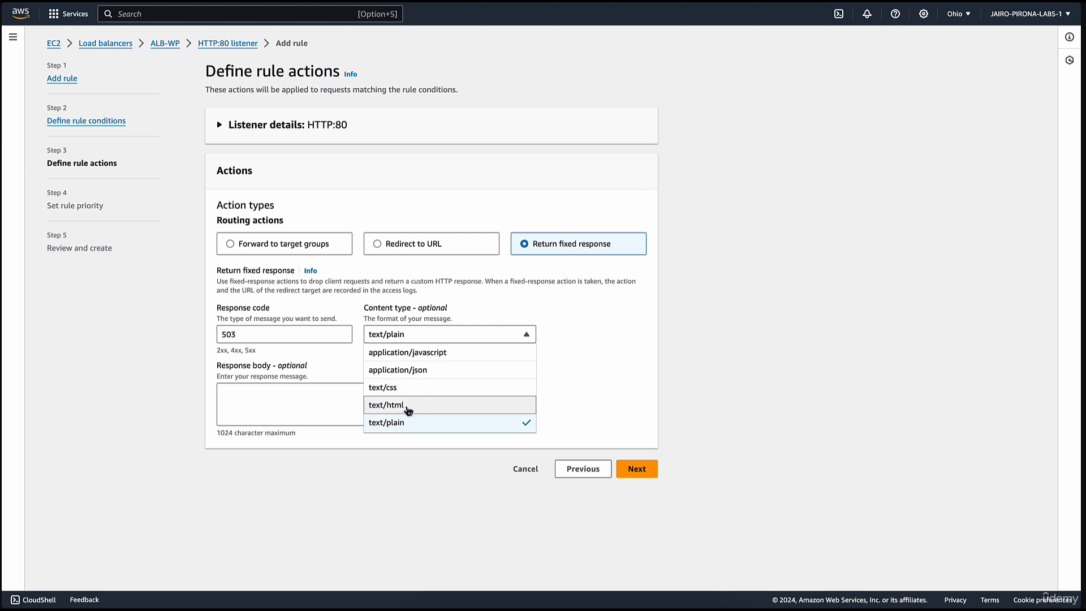
pyautogui.click(407, 405)
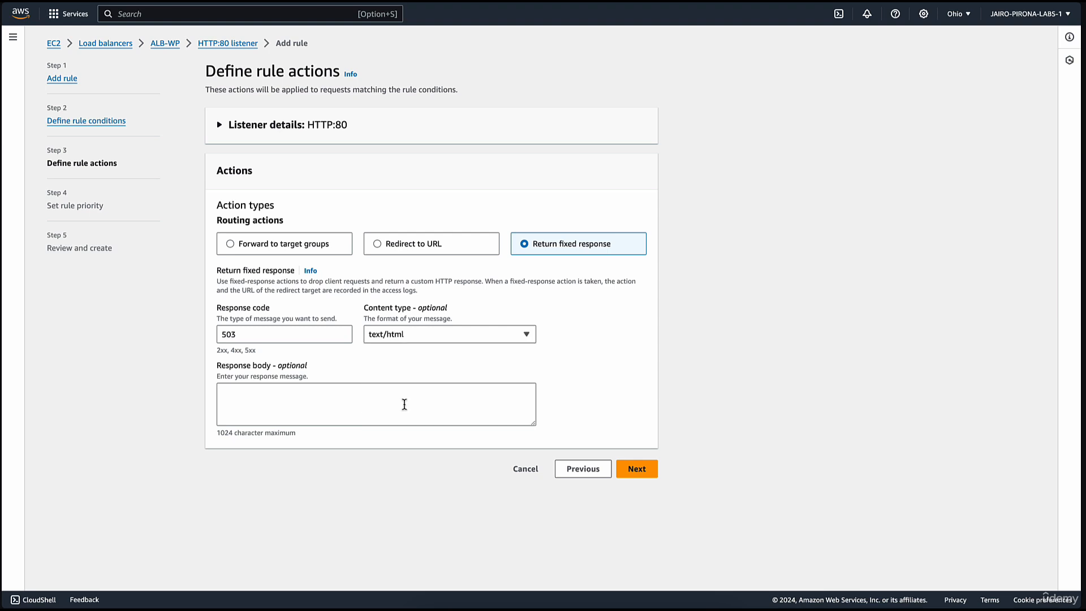
# Paste the "Acceso Premium" HTML page as the response body and proceed to the rule priority.
pyautogui.click(261, 404)
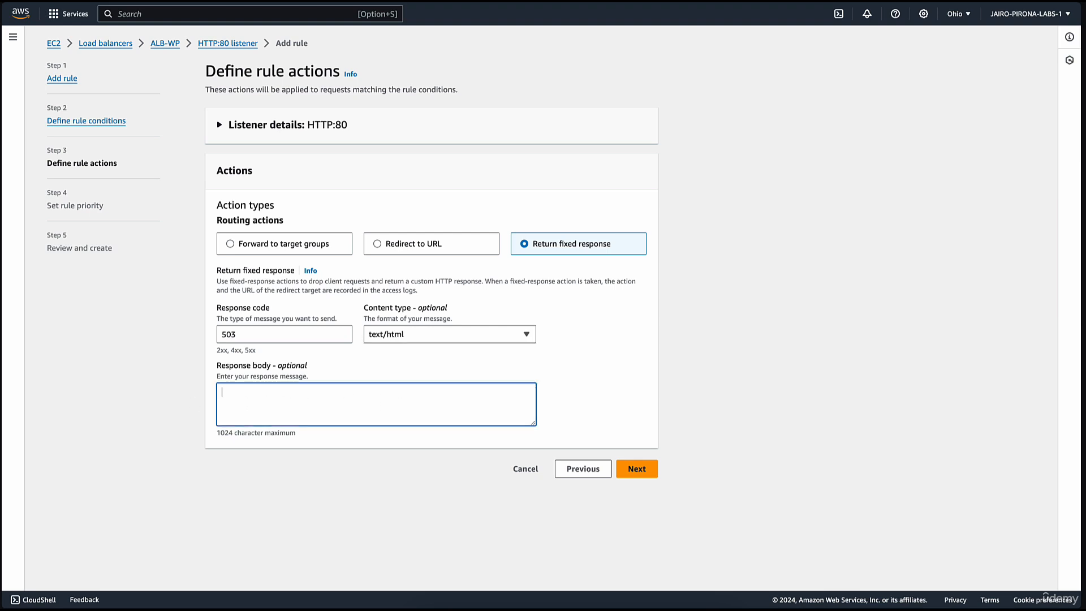
pyautogui.press('super+Tab')
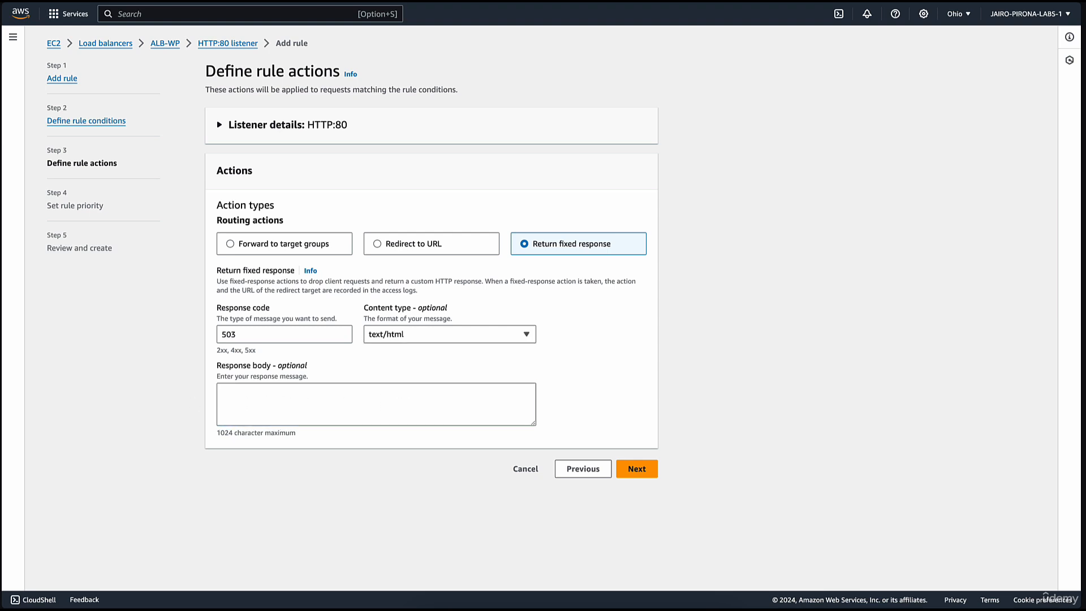
pyautogui.click(330, 400)
pyautogui.press('super+v')
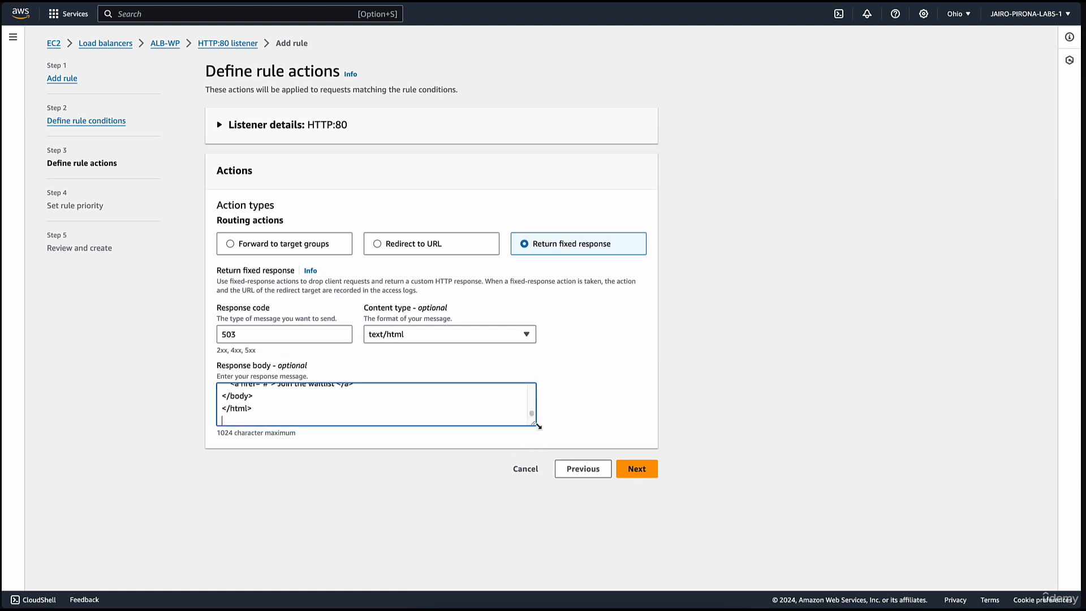
pyautogui.moveTo(537, 425); pyautogui.dragTo(536, 513)
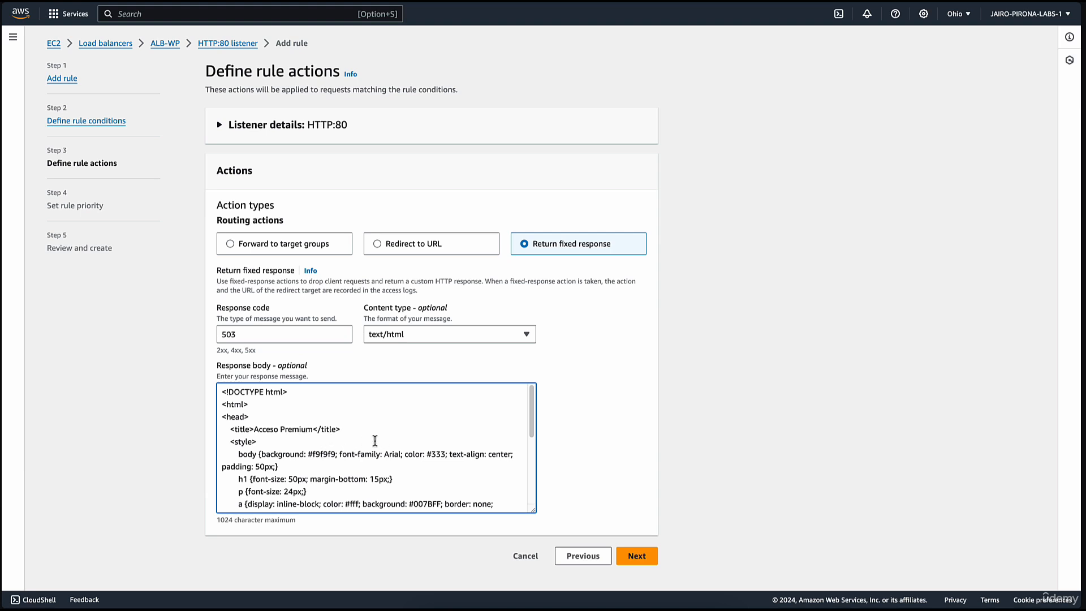
pyautogui.click(594, 477)
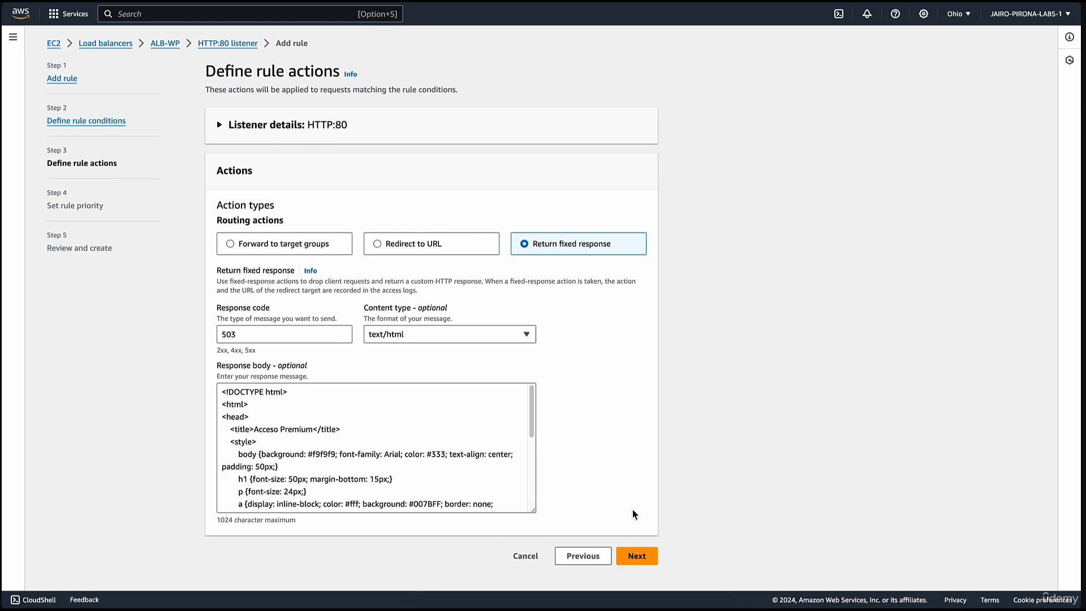
pyautogui.click(638, 557)
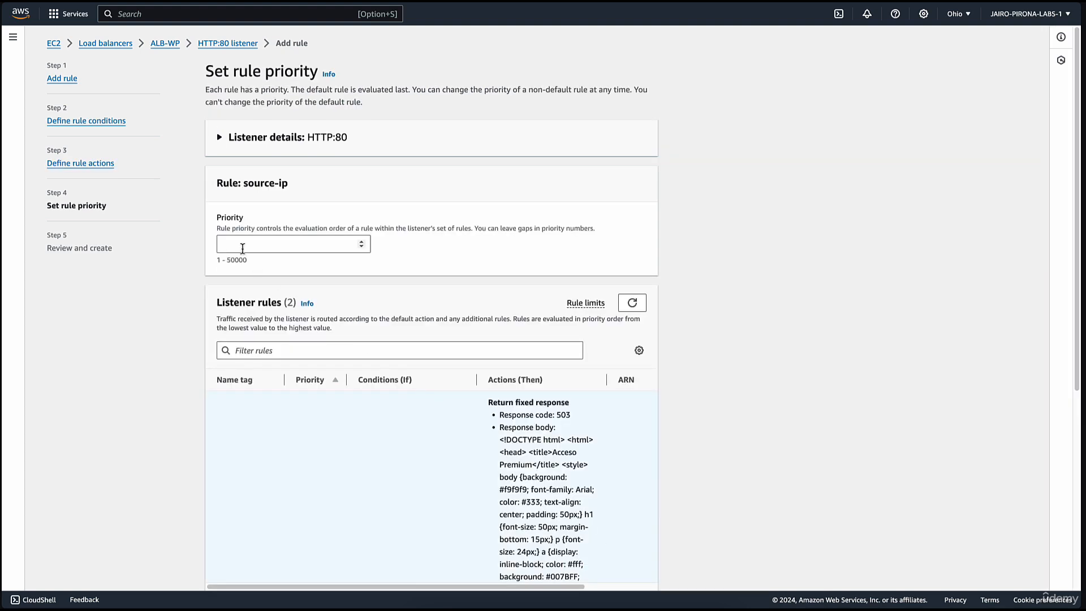
# Set the source-ip rule's priority to 10 and create the rule on the HTTP:80 listener.
pyautogui.click(245, 244)
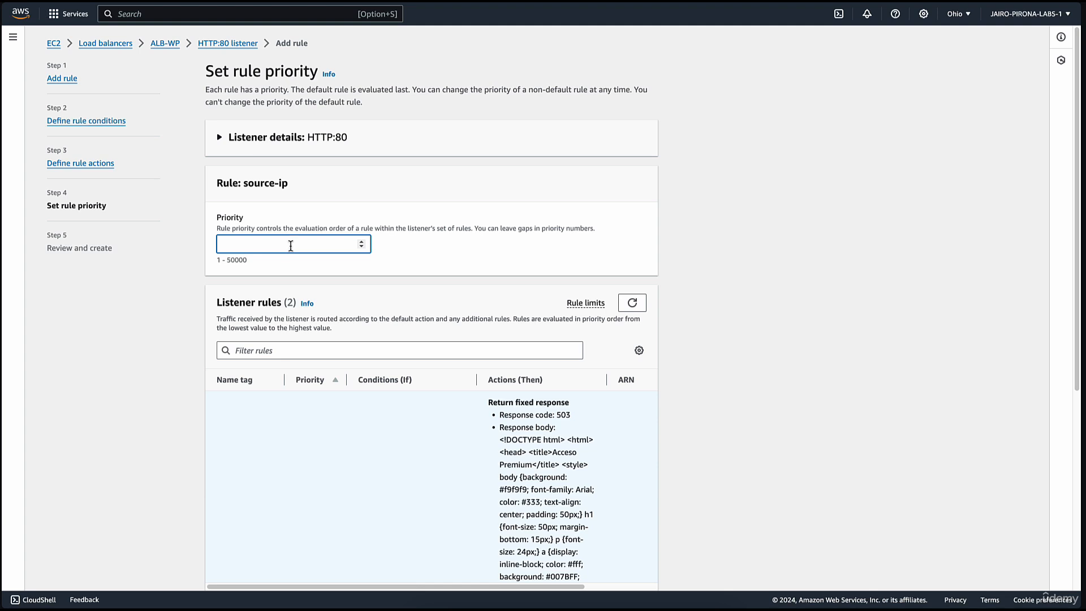
pyautogui.write('10')
pyautogui.scroll(-5, 656, 416)
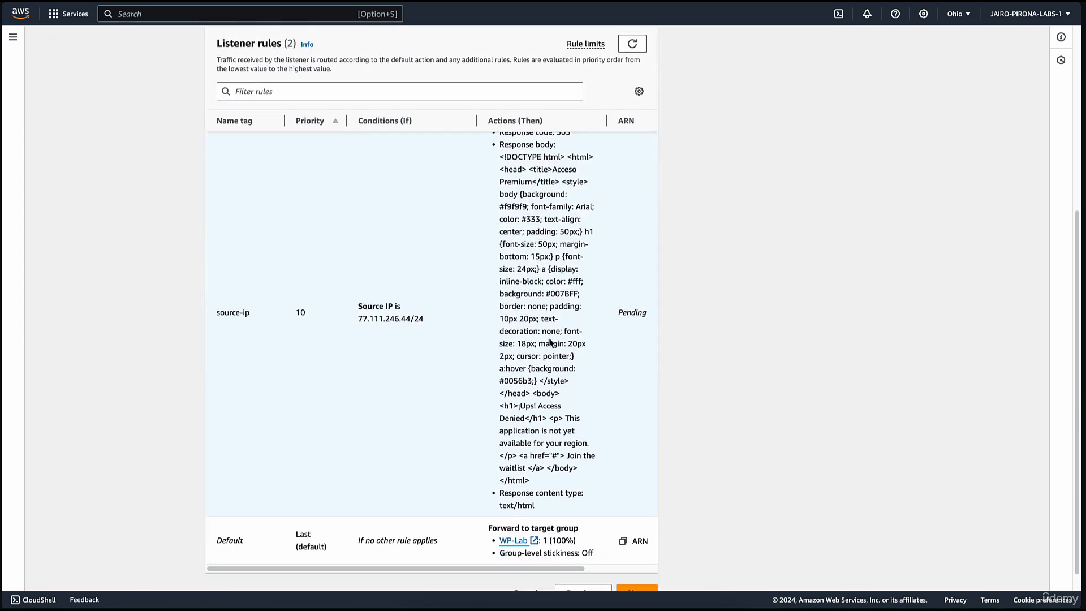
pyautogui.scroll(-1, 549, 342)
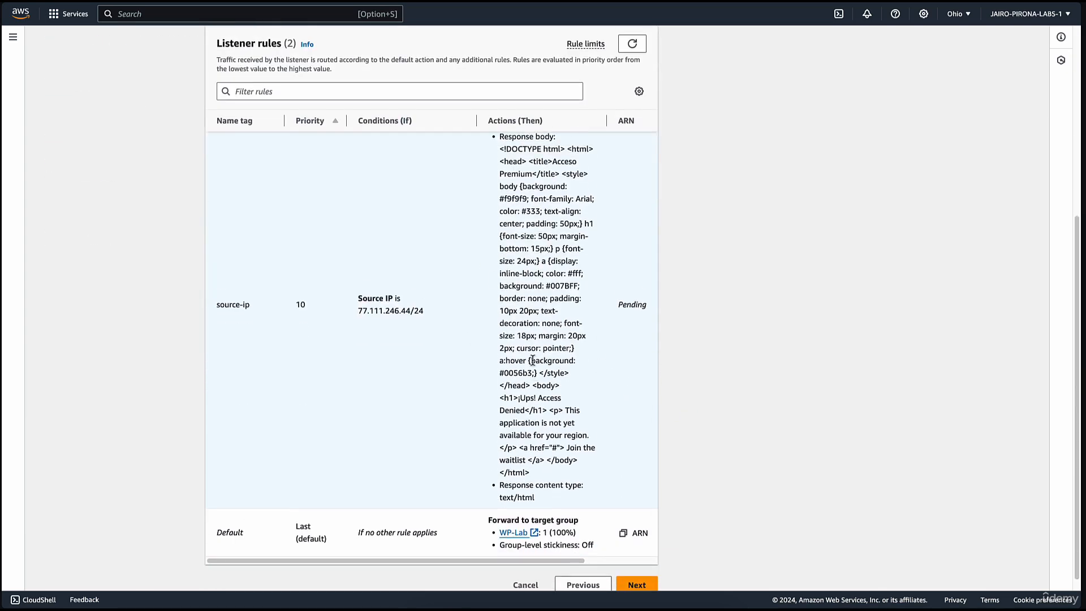
pyautogui.click(658, 575)
pyautogui.scroll(-1, 735, 509)
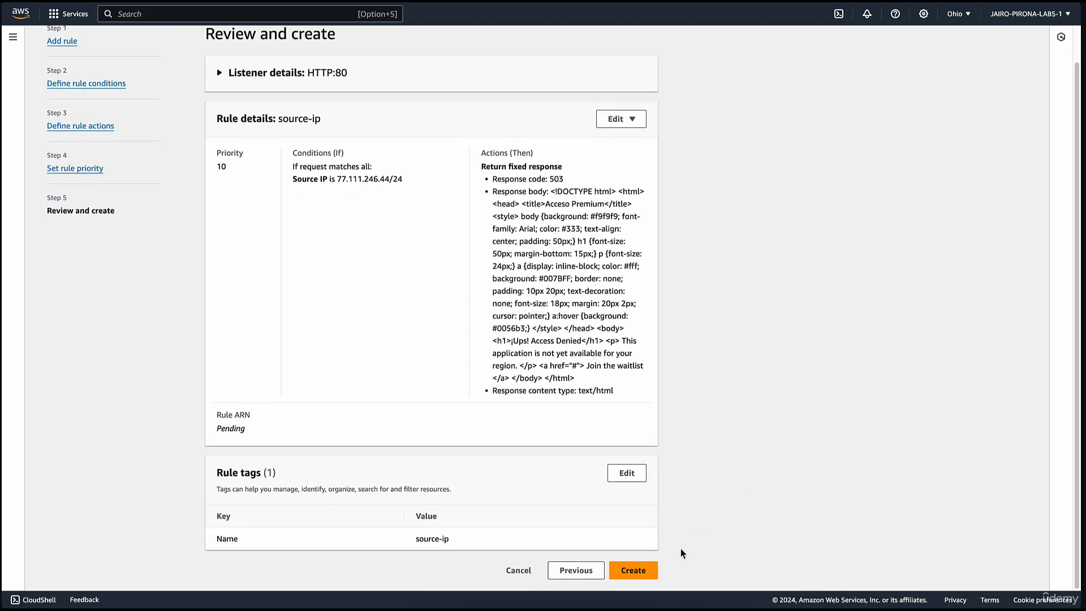
pyautogui.click(643, 572)
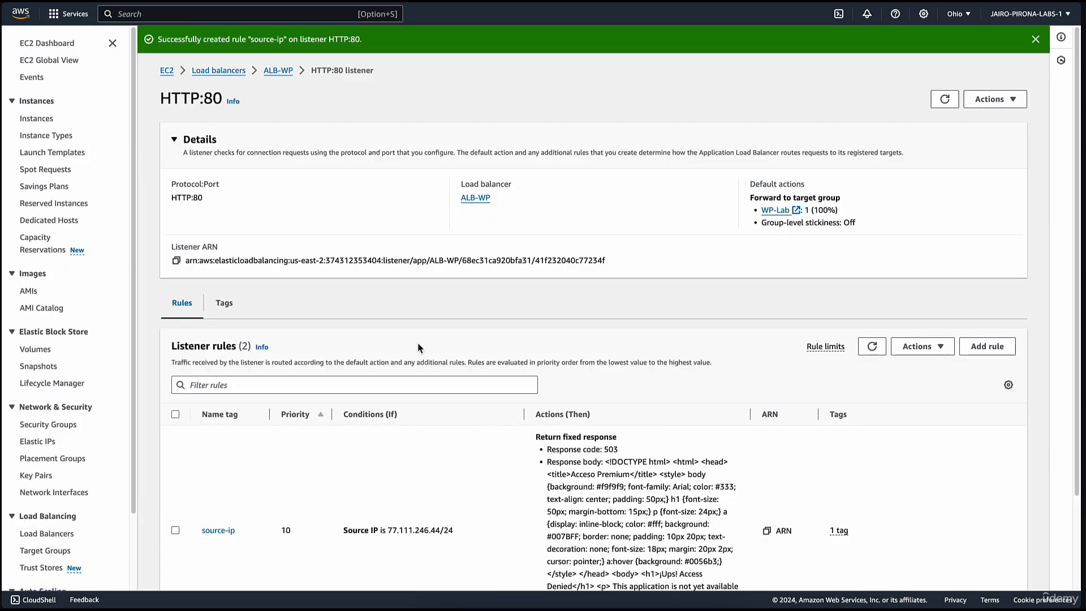
# Minimize the AWS console window and reload the load balancer's blog page in the private VPN window.
pyautogui.click(25, 14)
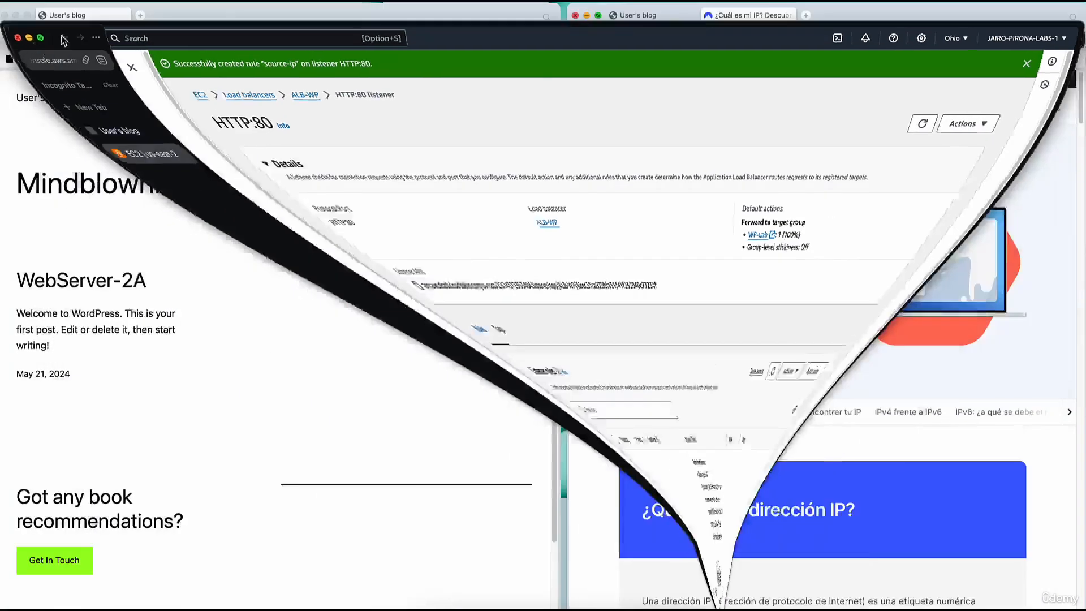
pyautogui.click(651, 16)
pyautogui.press('super+r')
pyautogui.press('super+r')
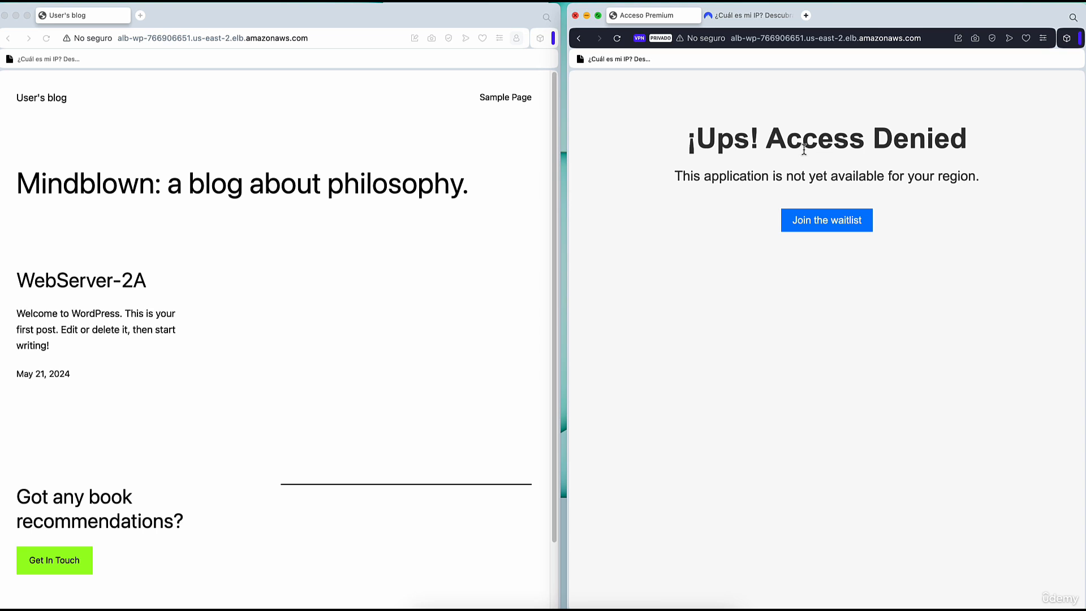
# Reload the load balancer's blog page repeatedly in the window without VPN to check its access and server rotation.
pyautogui.click(333, 280)
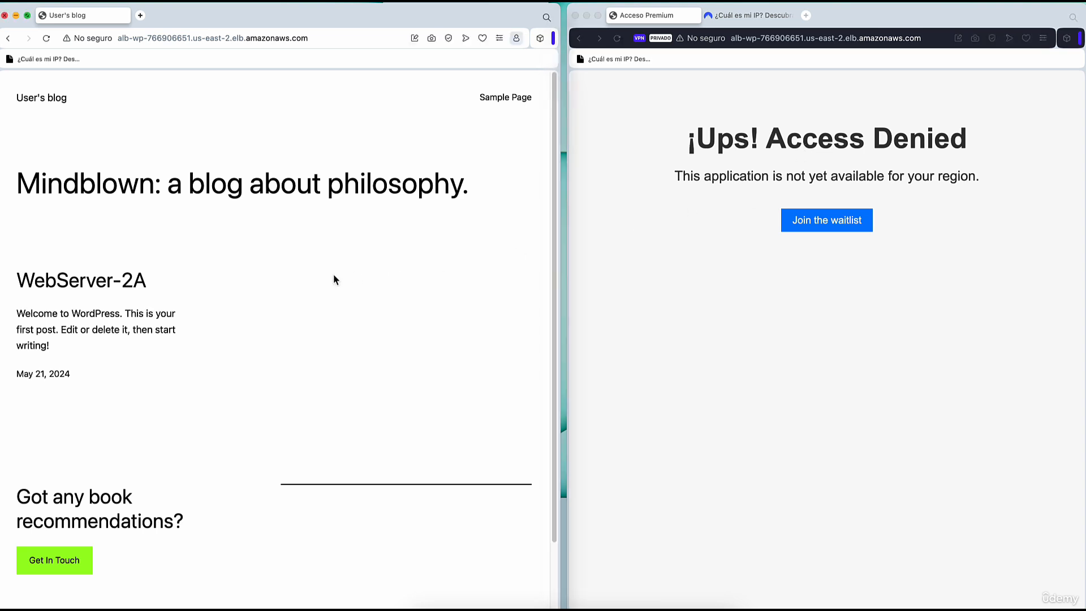
pyautogui.press('super+r')
pyautogui.press('super+r')
pyautogui.press('super+r')
pyautogui.press('super+r')
pyautogui.press('super+r')
pyautogui.press('super+r')
pyautogui.press('super+r')
pyautogui.press('super+r')
pyautogui.press('super+r')
pyautogui.press('super+r')
pyautogui.press('super+r')
pyautogui.press('super+r')
# Reload the load balancer page once more in both the VPN and non-VPN windows to compare their responses.
pyautogui.click(708, 301)
pyautogui.press('super+r')
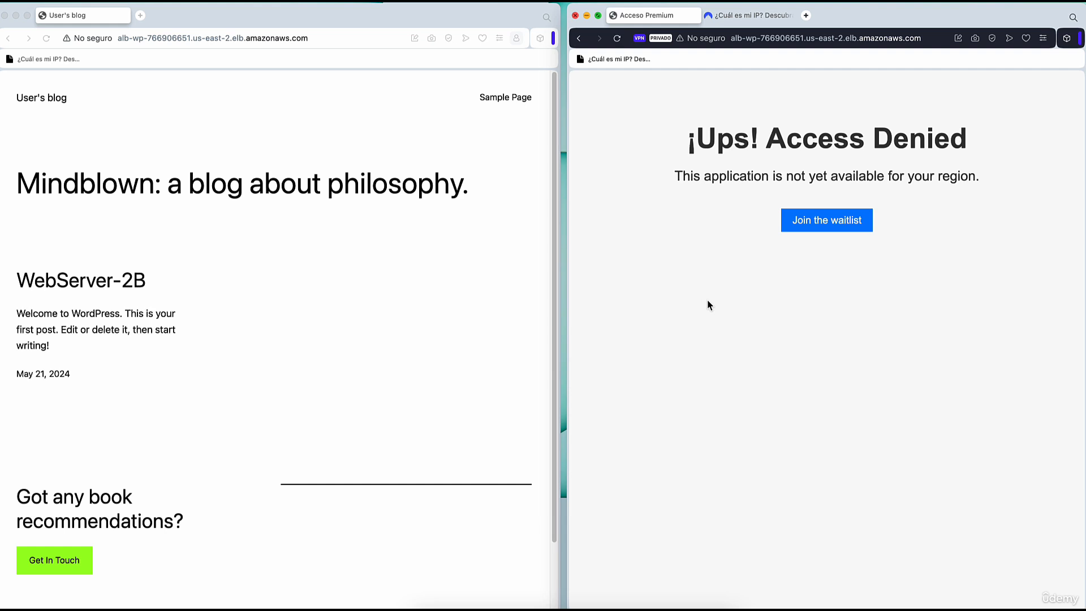
pyautogui.click(376, 287)
pyautogui.press('super+r')
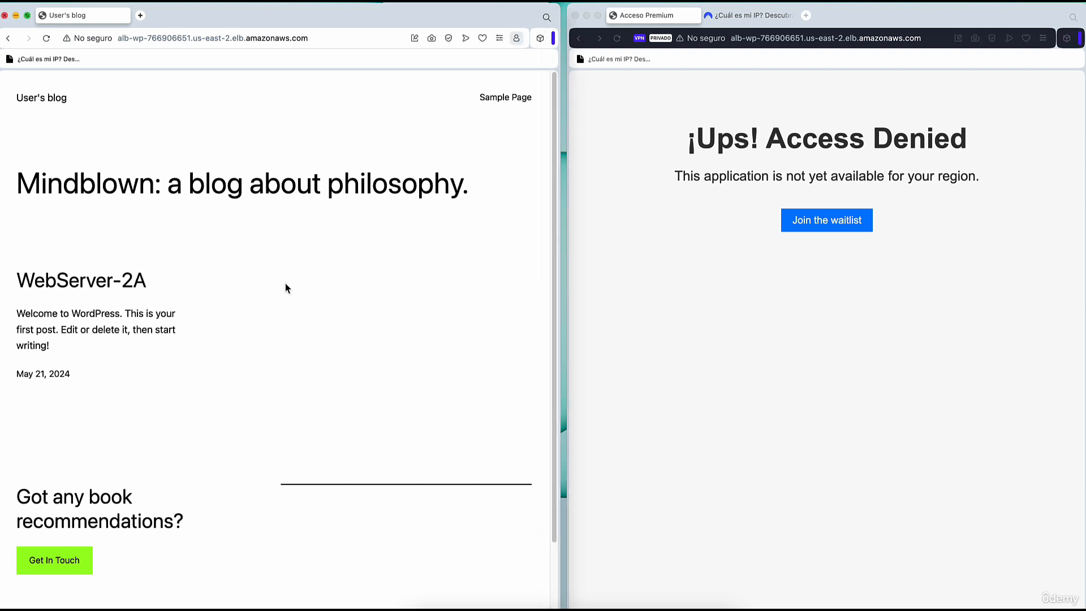
pyautogui.click(706, 290)
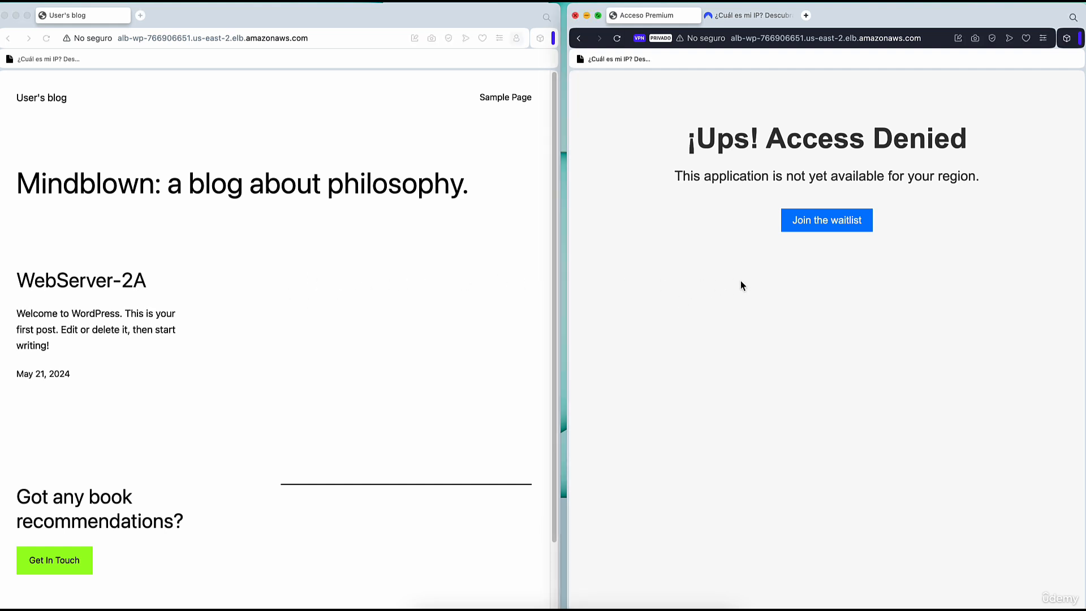